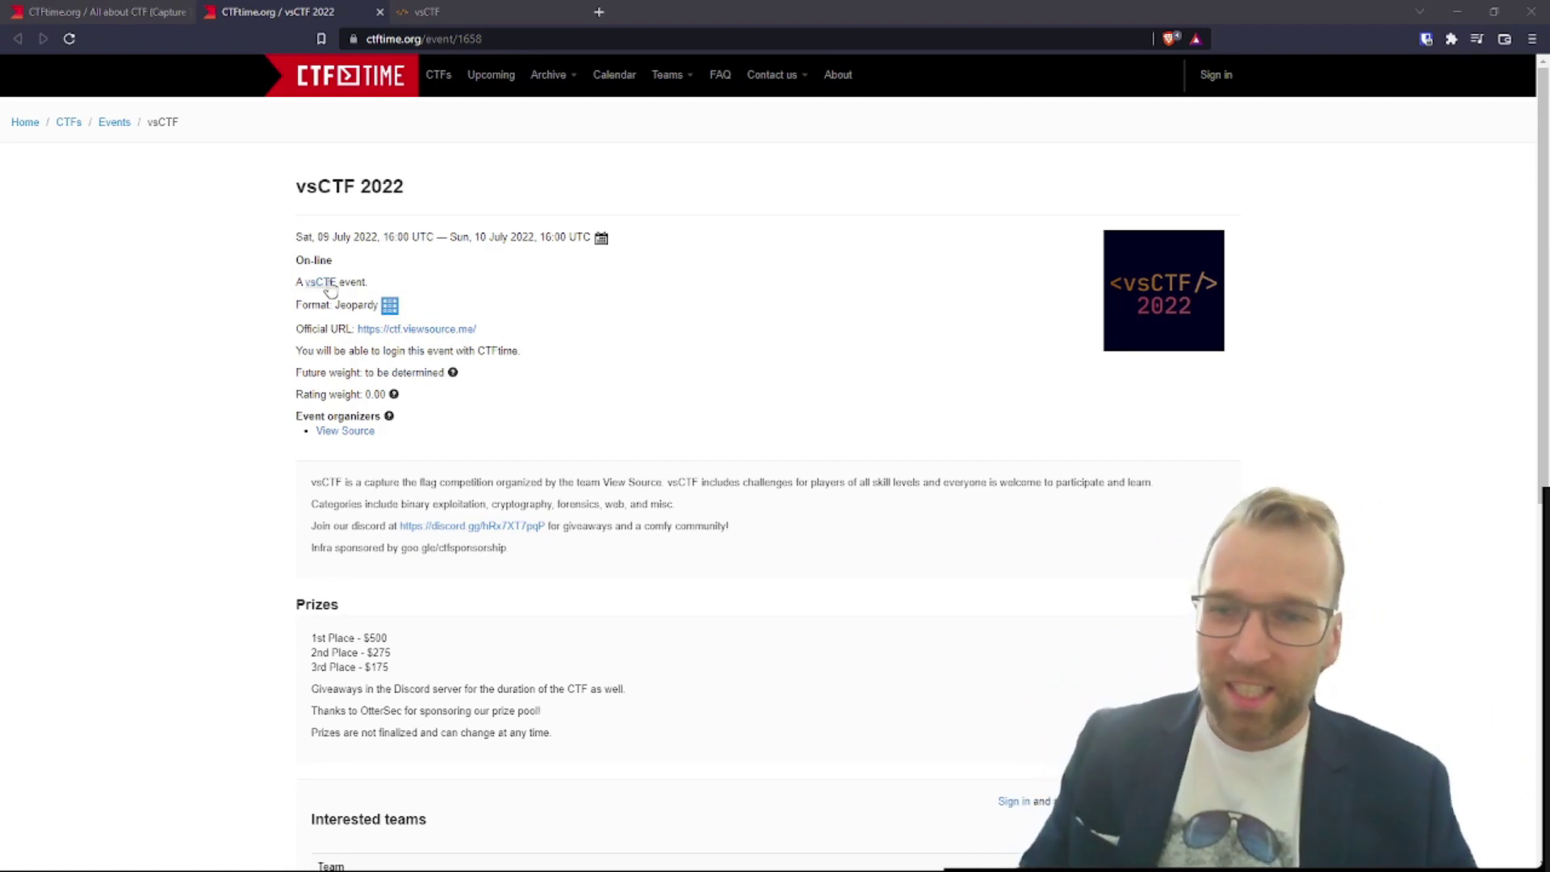
Open the vsCTF 2022 listing on CTFtime to see its dates, format and prizes.
left_click(321, 281)
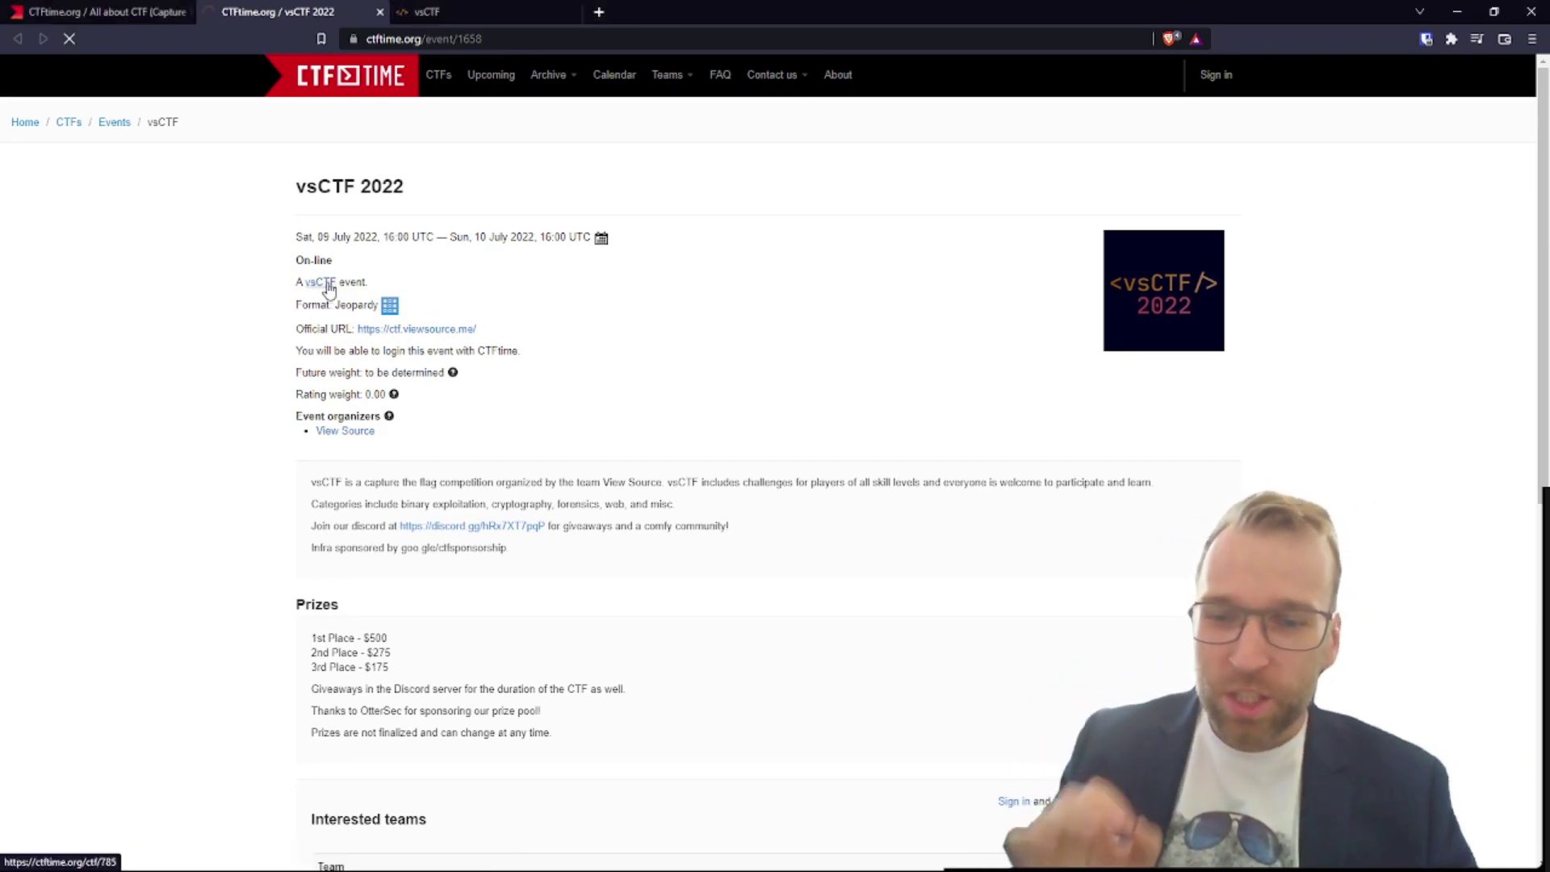
Go from the vsCTF 2022 event to the View Source organizer team page.
left_click(337, 421)
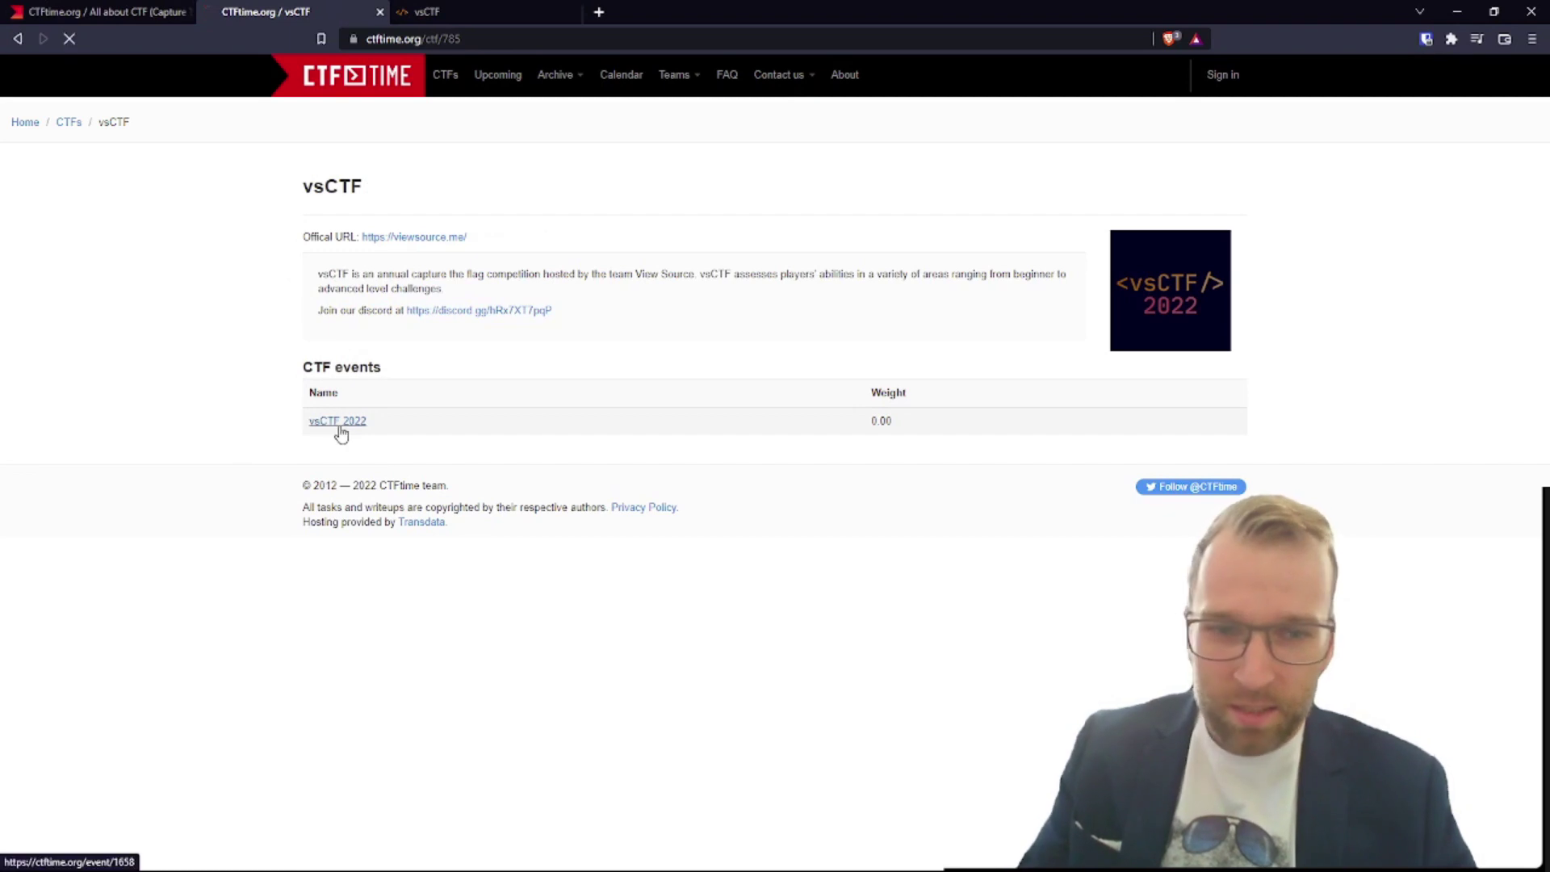
left_click(344, 432)
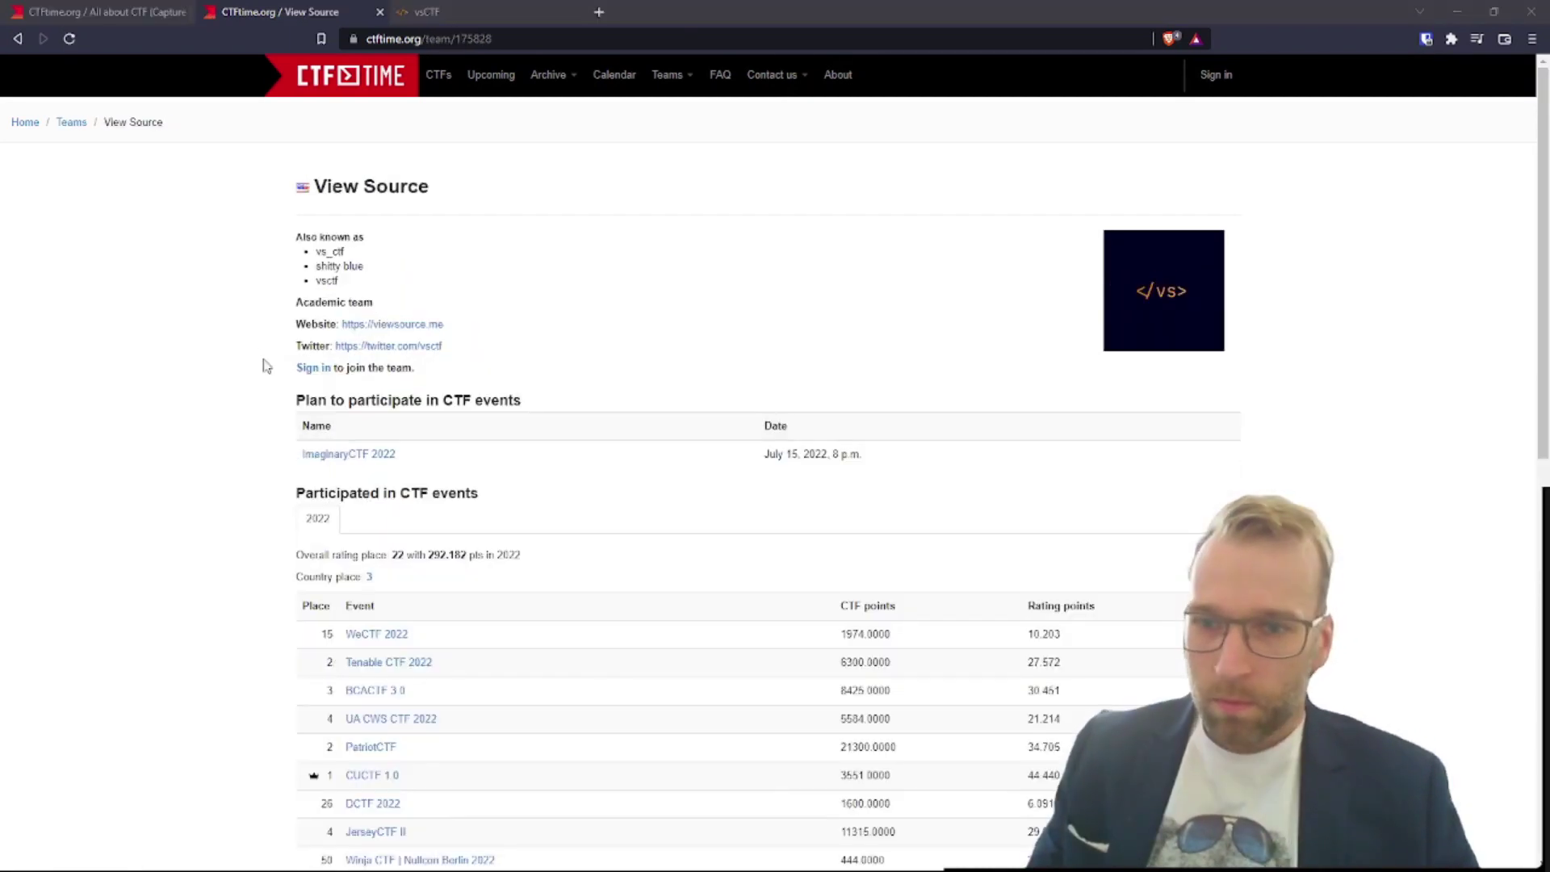
scroll(238, 327, "down", 1)
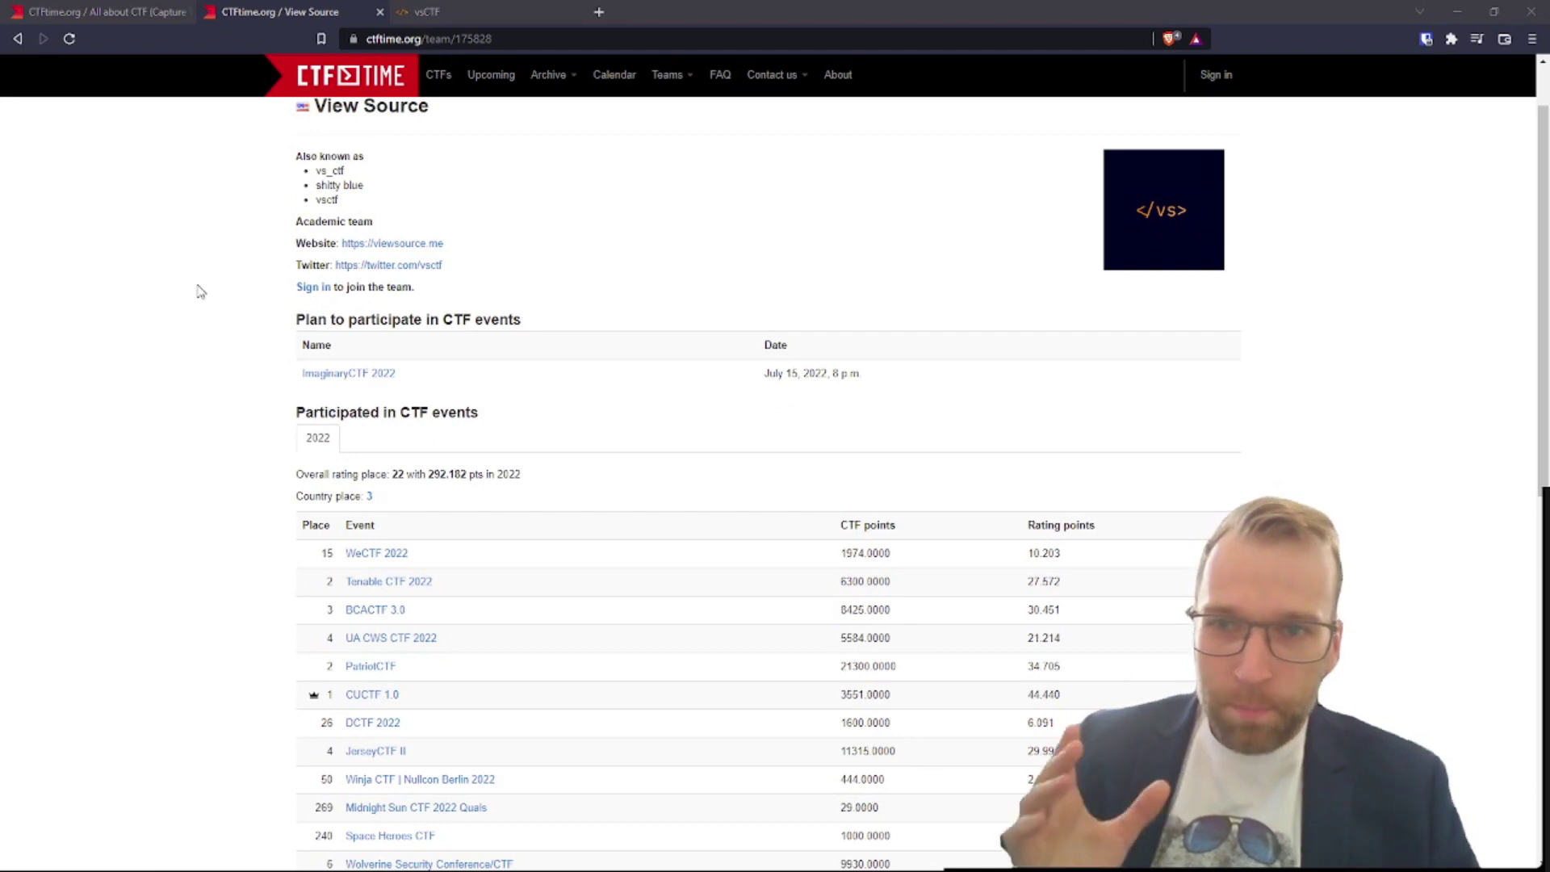
scroll(200, 291, "up", 1)
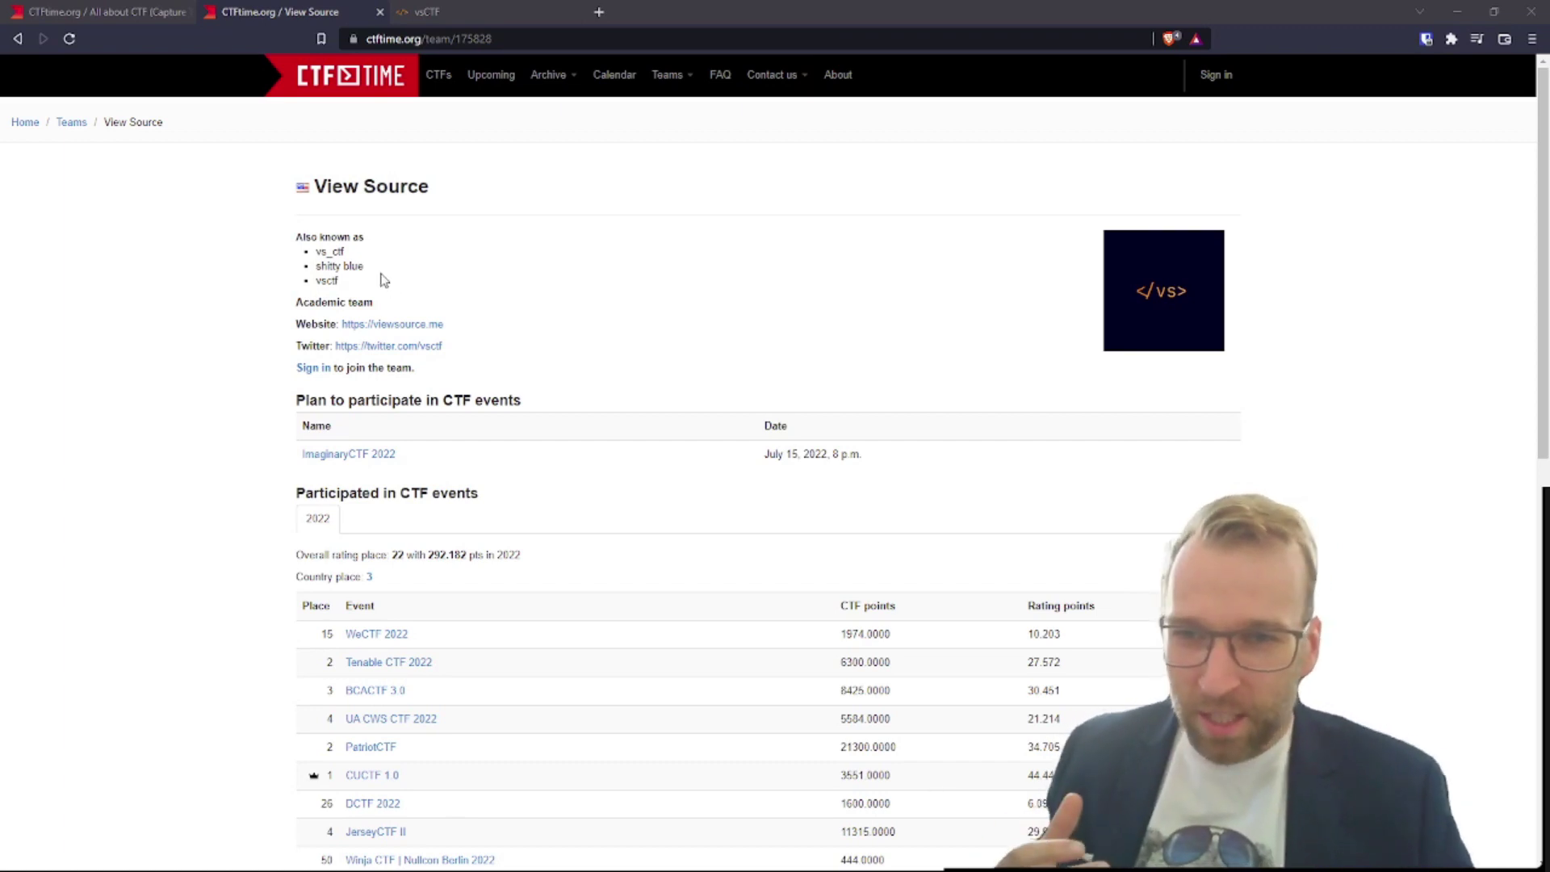
Open View Source's Twitter profile in a new tab from the team page.
left_click_drag(363, 265, 329, 267)
left_click(543, 292)
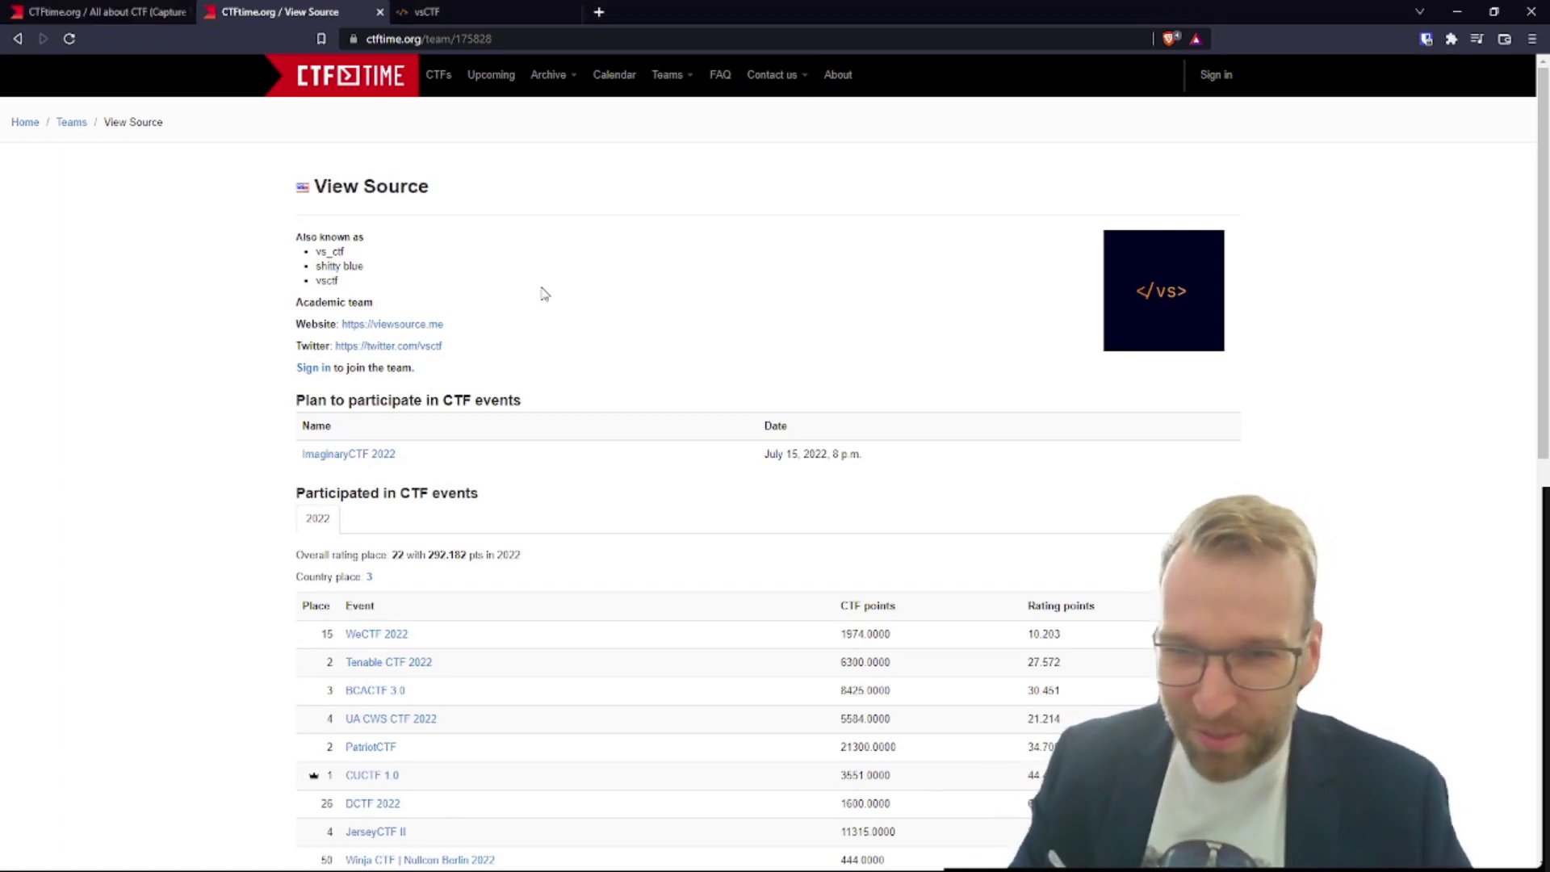
scroll(524, 311, "down", 2)
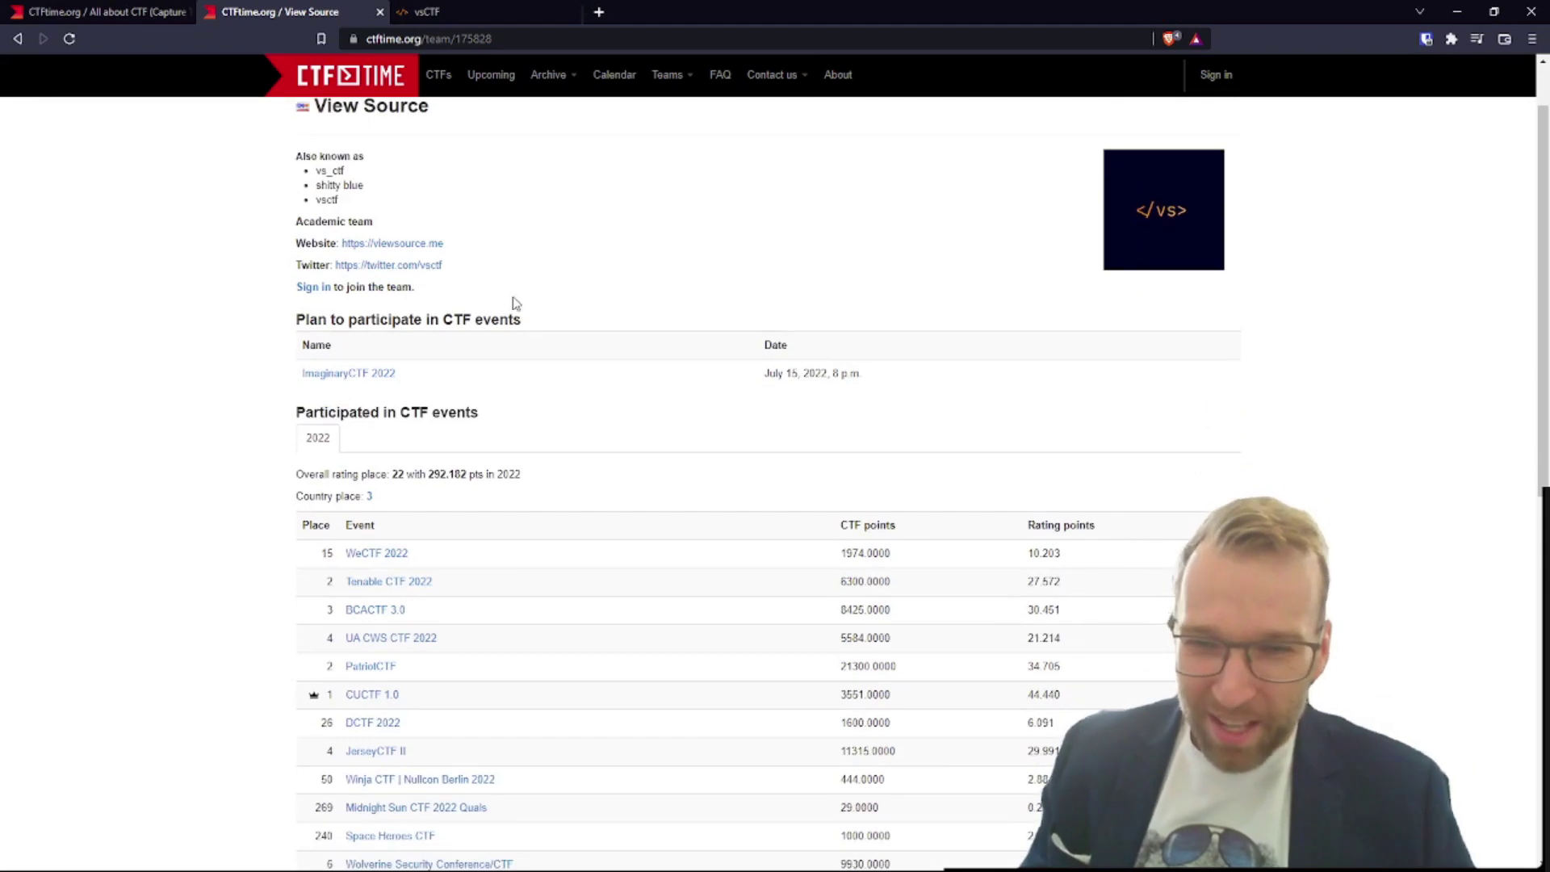
right_click(424, 266)
left_click(484, 281)
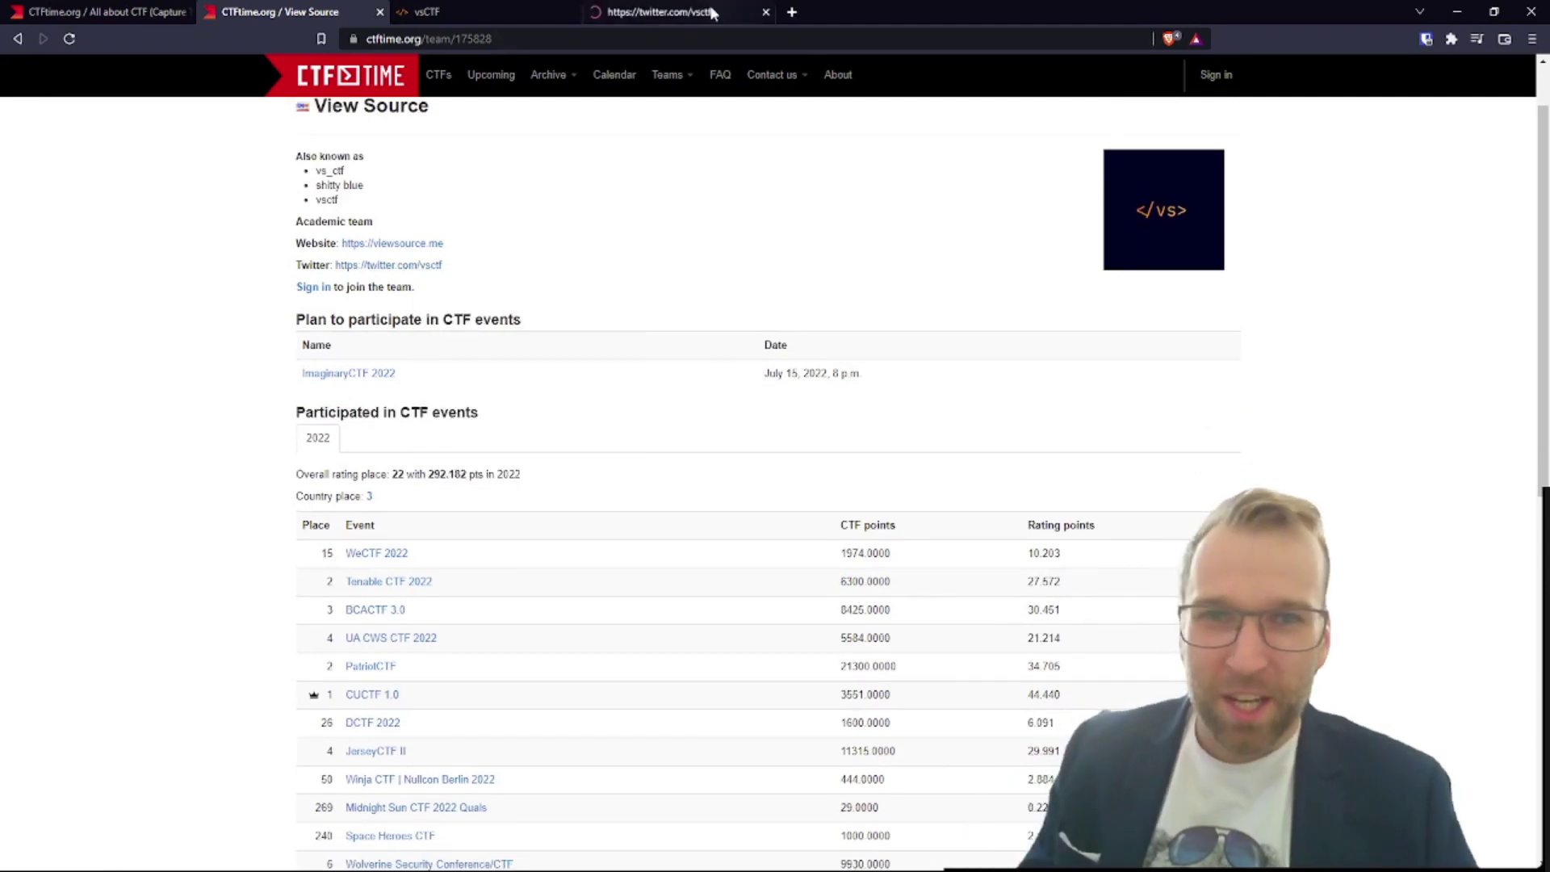
left_click(655, 12)
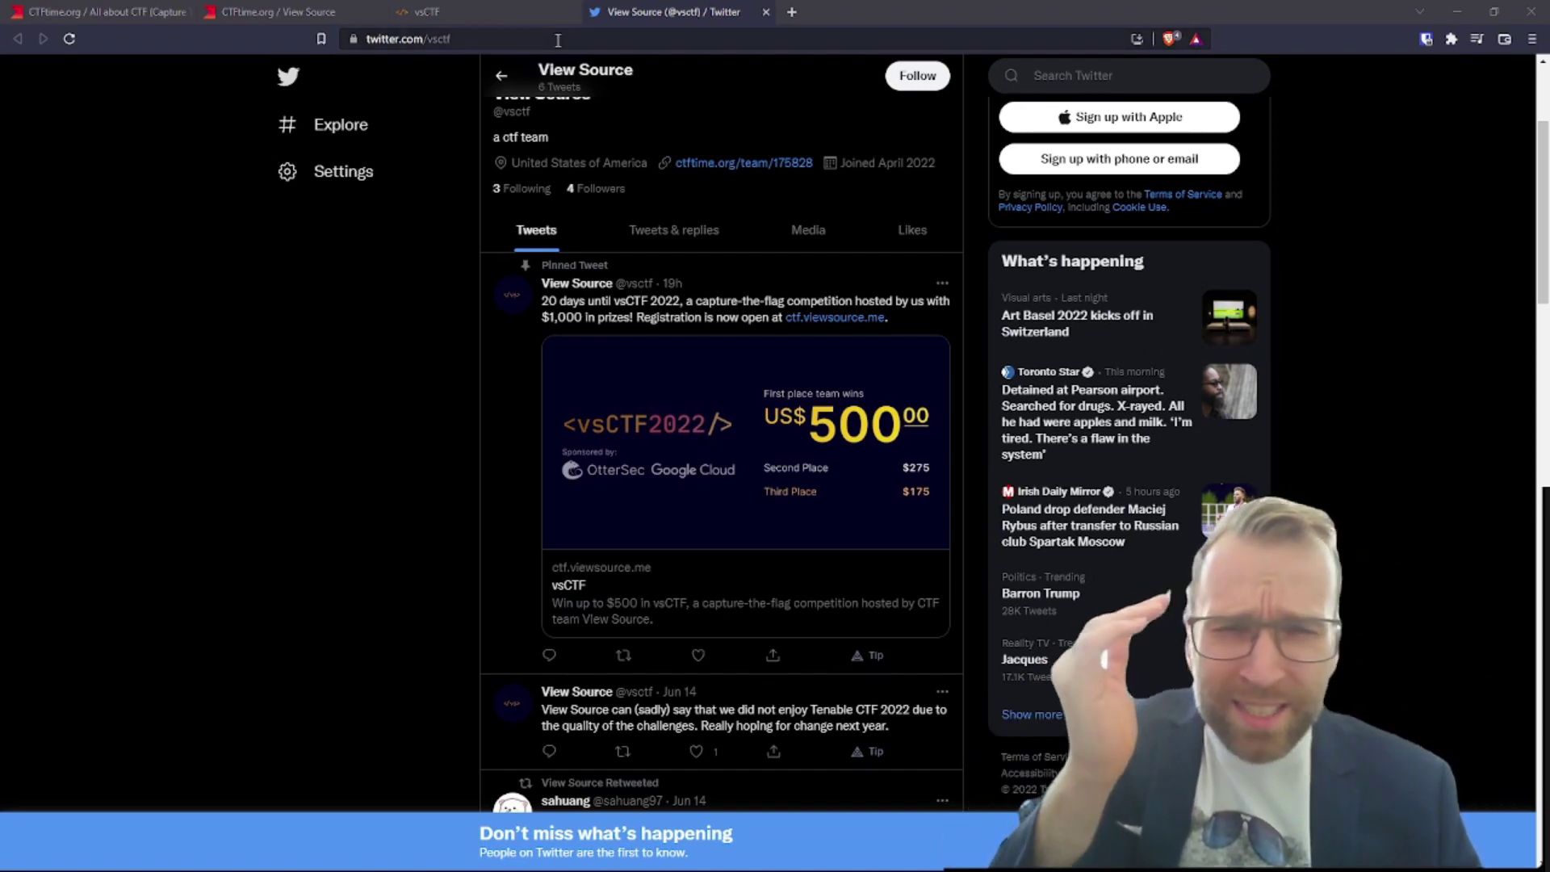
Glance at the vsCTF site, then return to the CTFtime View Source page.
left_click(504, 7)
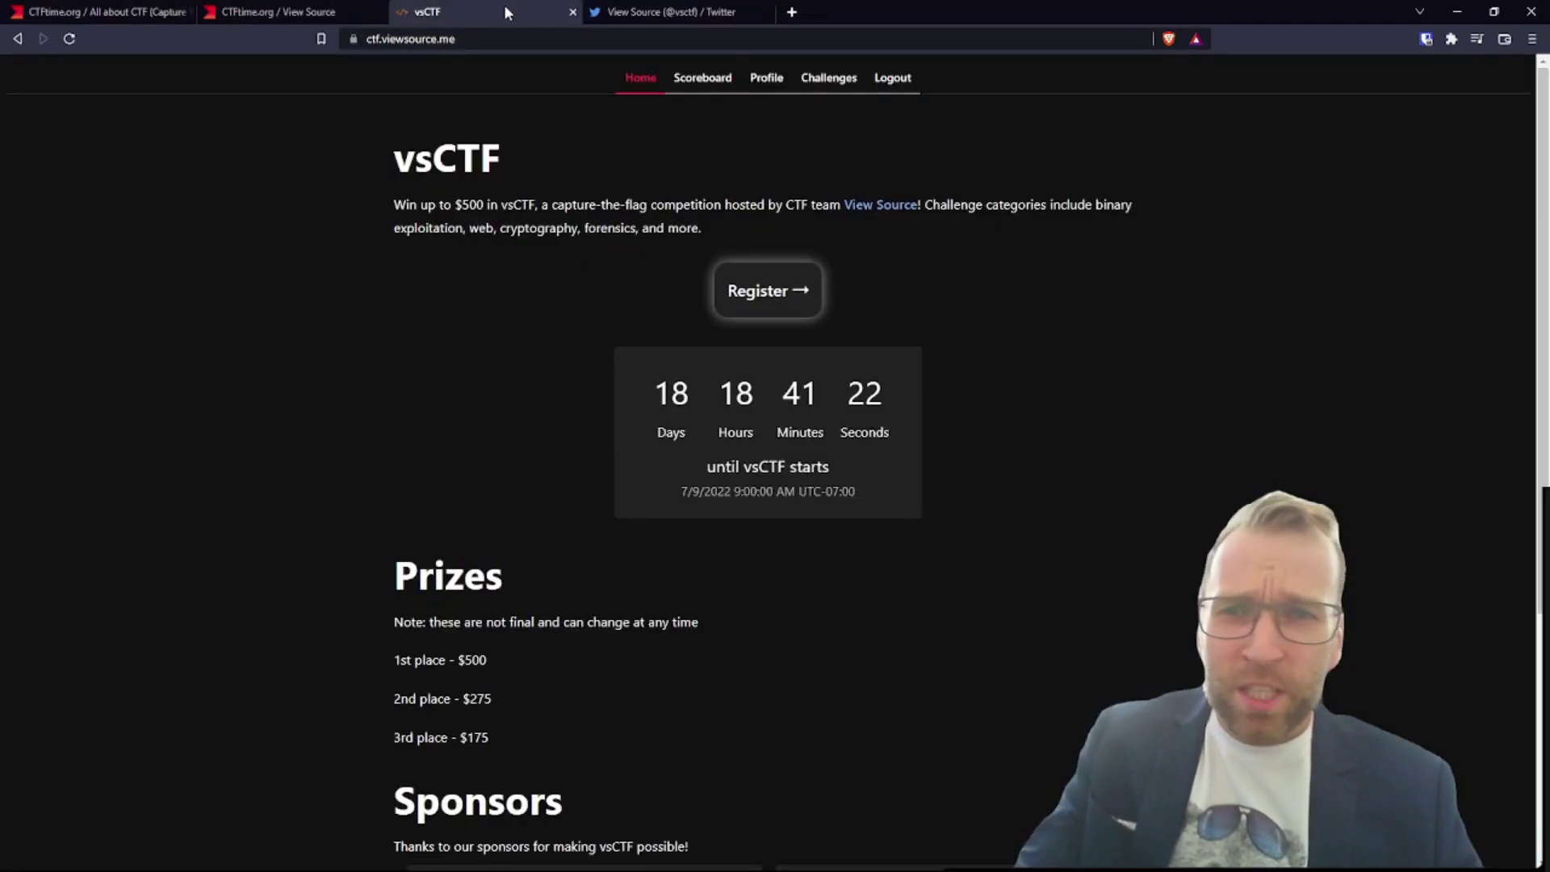
left_click(303, 11)
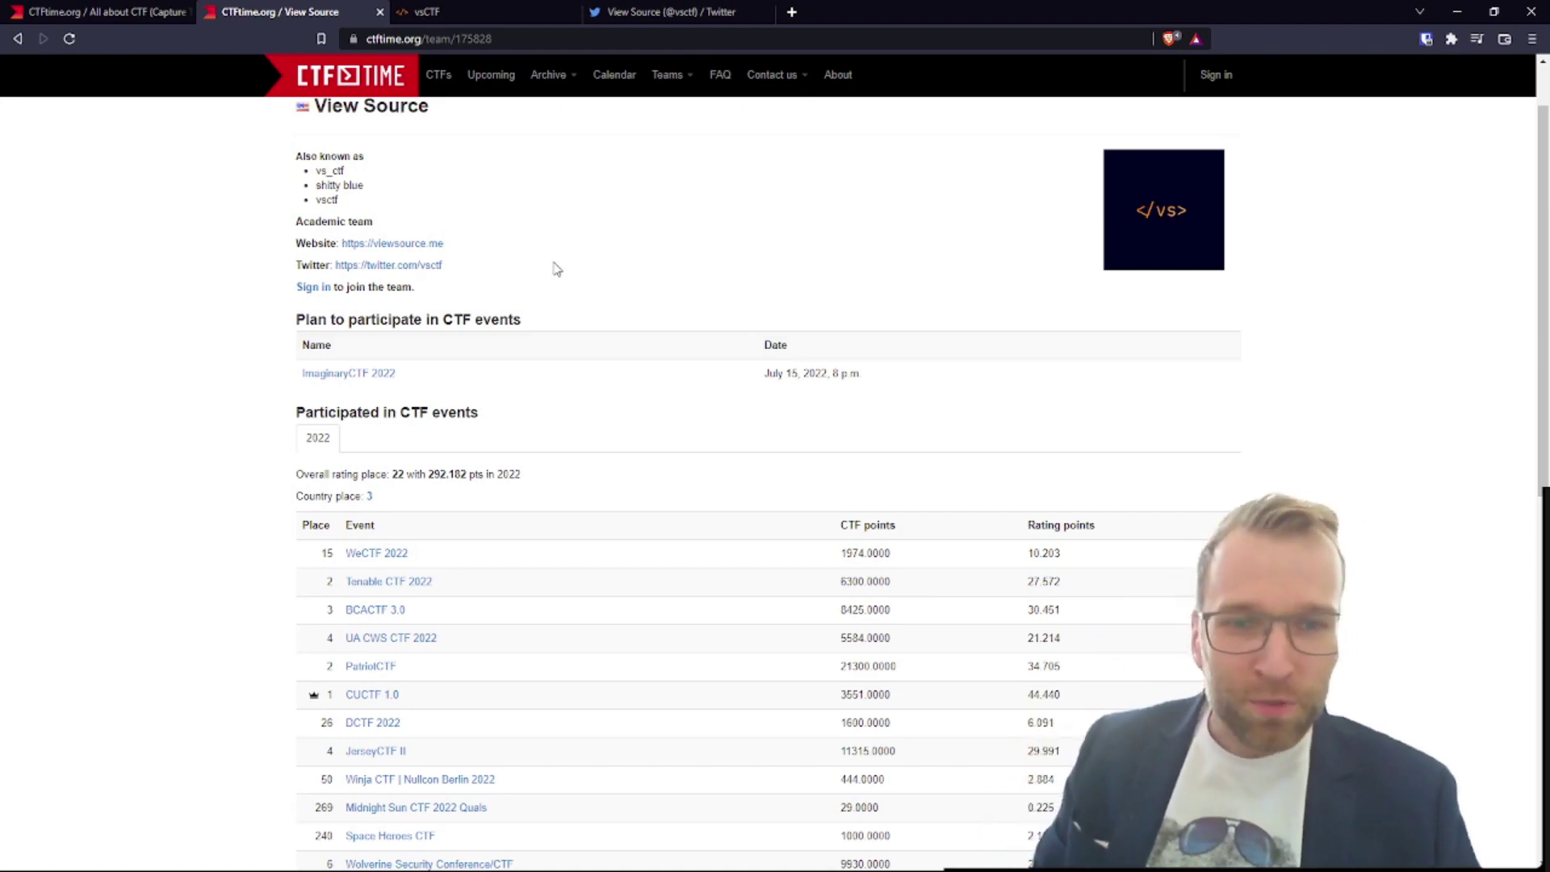
scroll(555, 267, "up", 2)
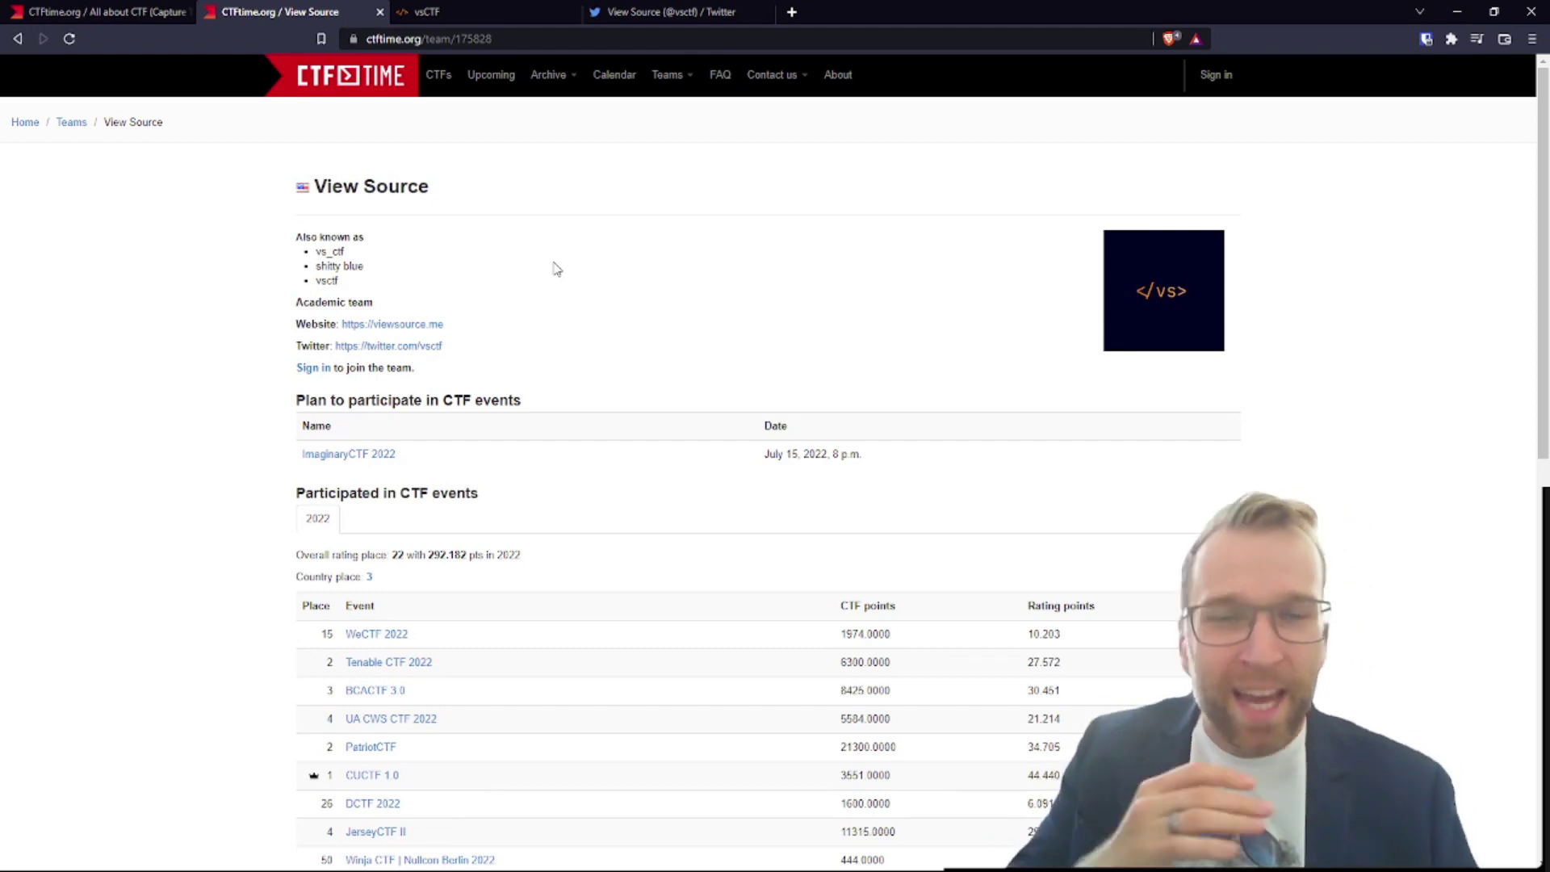
Review the vsCTF home page's countdown, $500/$275/$175 prizes and OtterSec and Google Cloud sponsors.
left_click(483, 12)
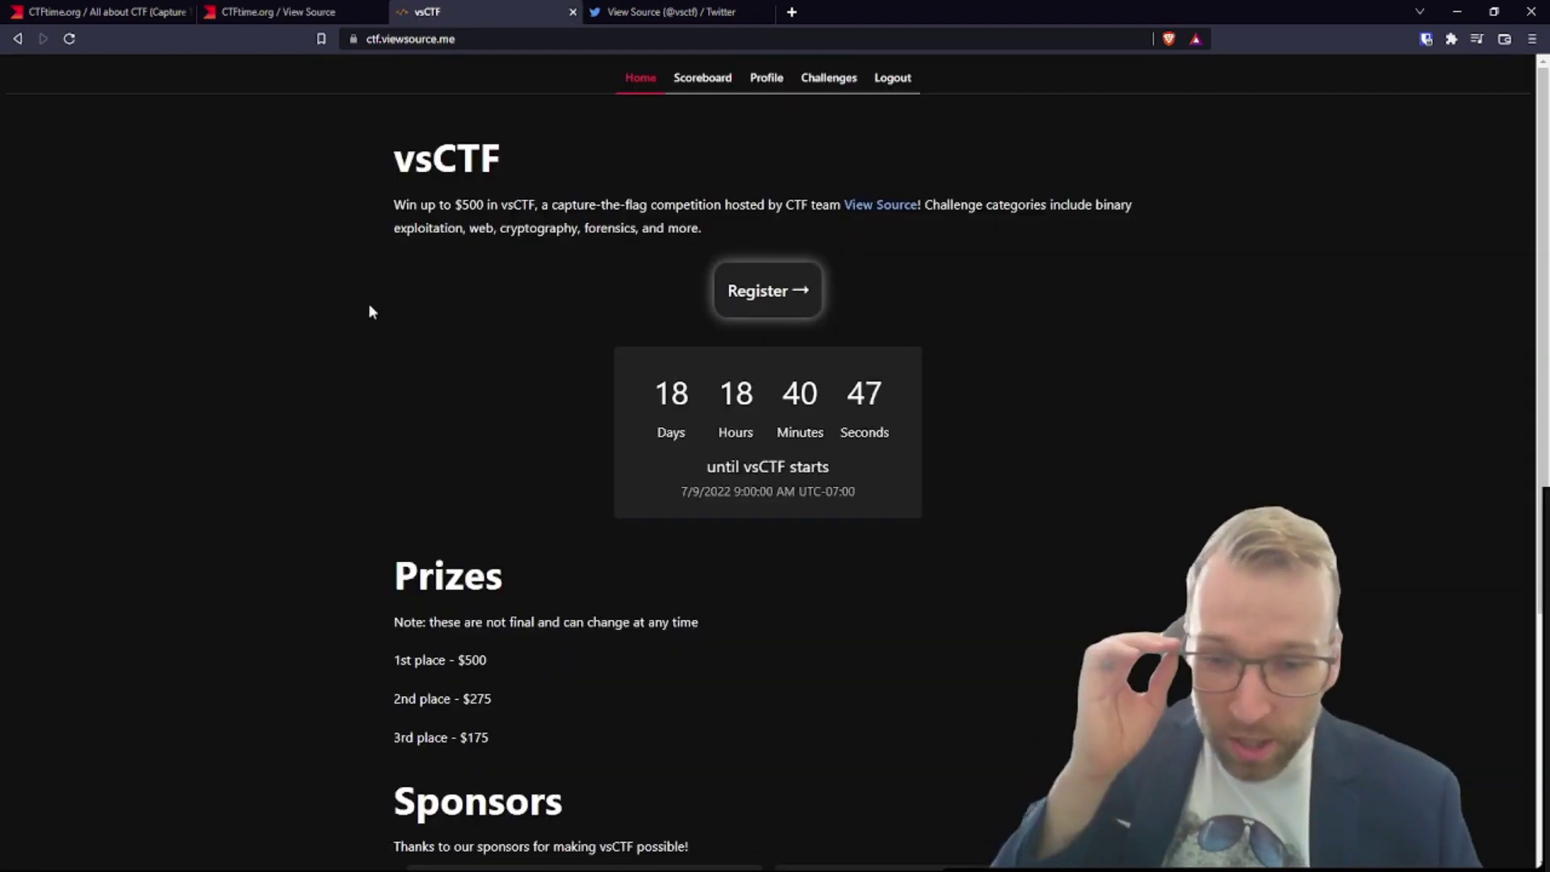
scroll(368, 303, "down", 3)
scroll(368, 303, "down", 2)
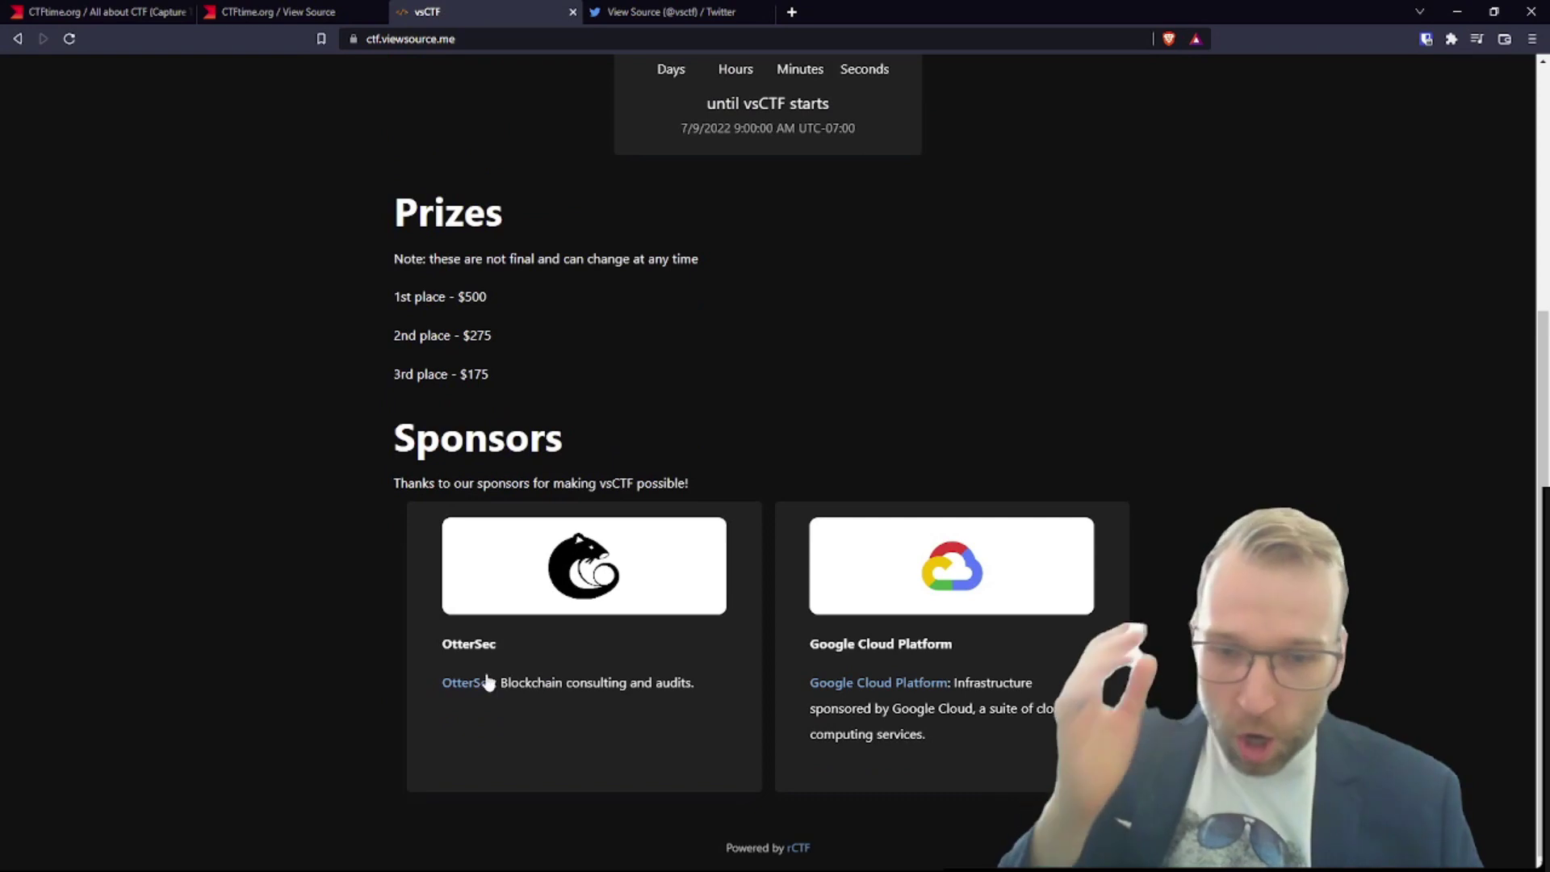
scroll(412, 364, "up", 4)
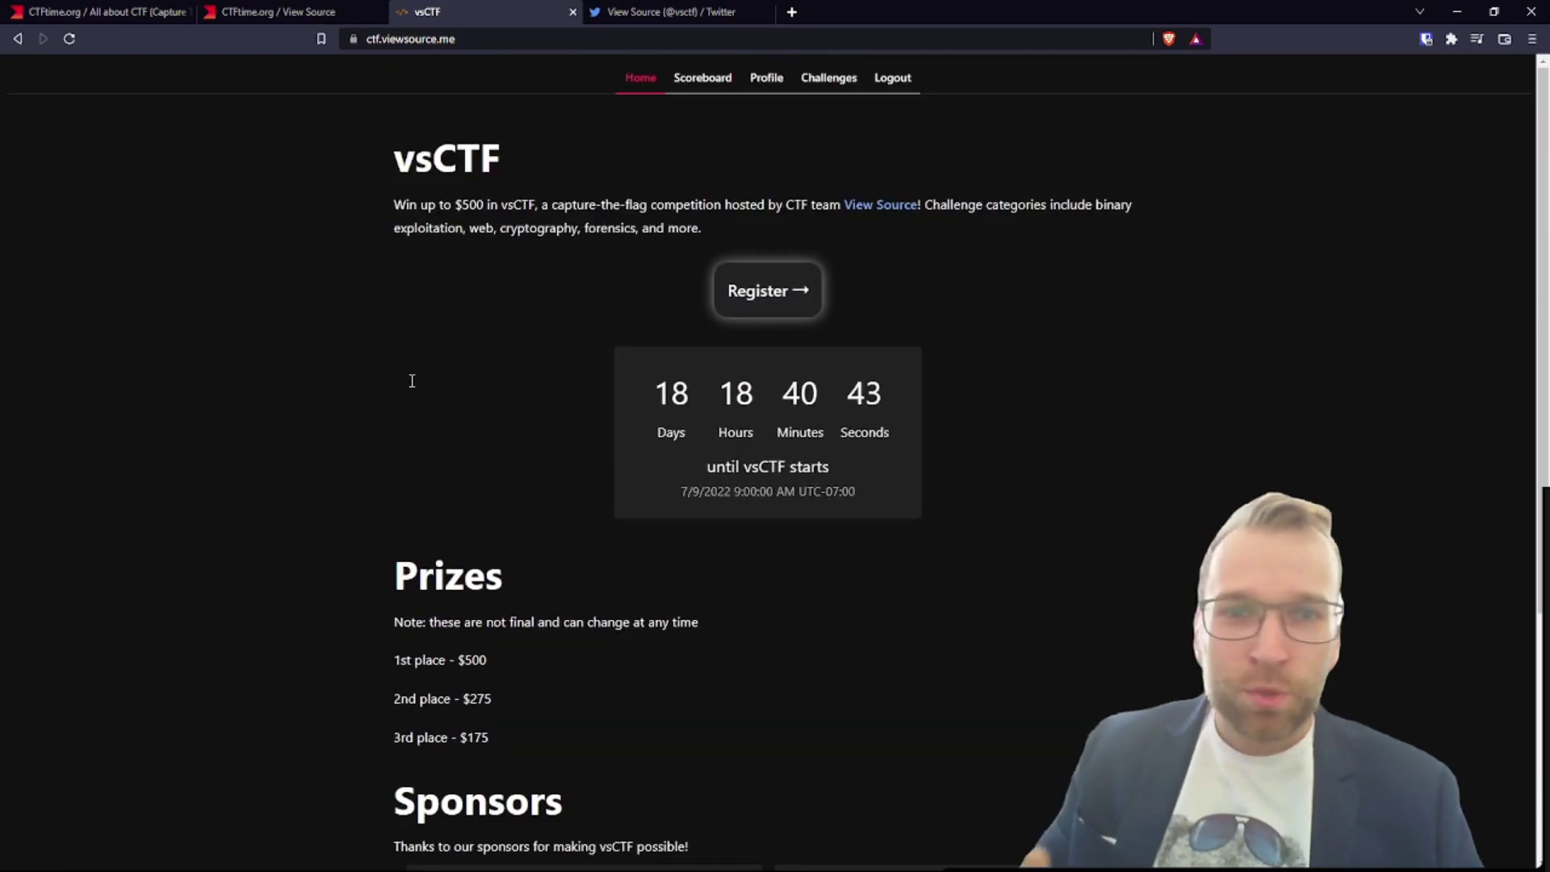
scroll(412, 364, "down", 3)
scroll(411, 380, "down", 1)
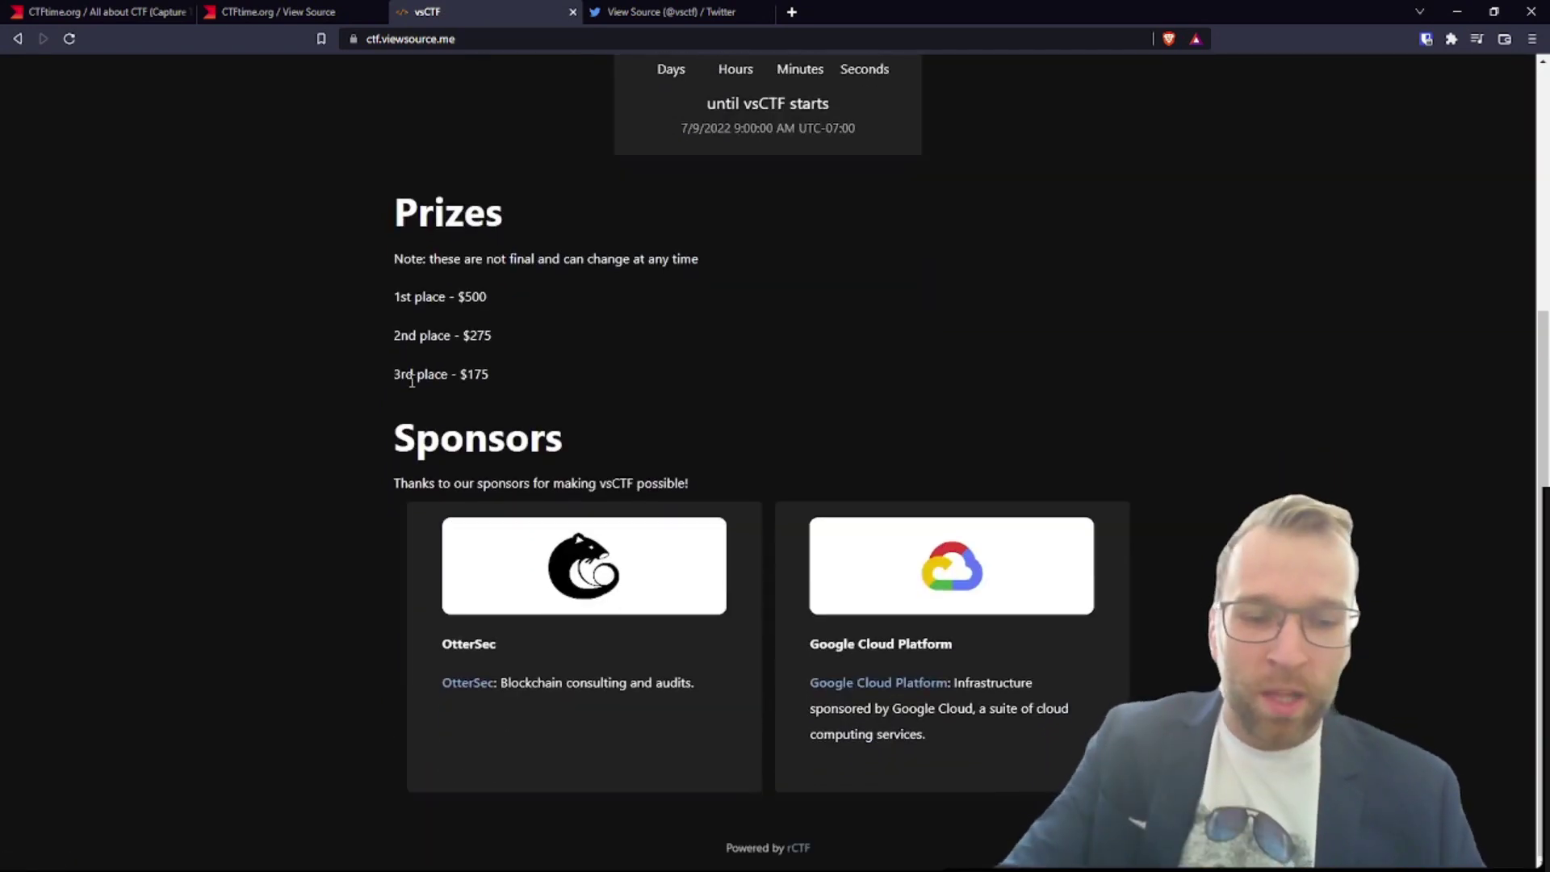
scroll(412, 379, "up", 2)
scroll(412, 379, "up", 3)
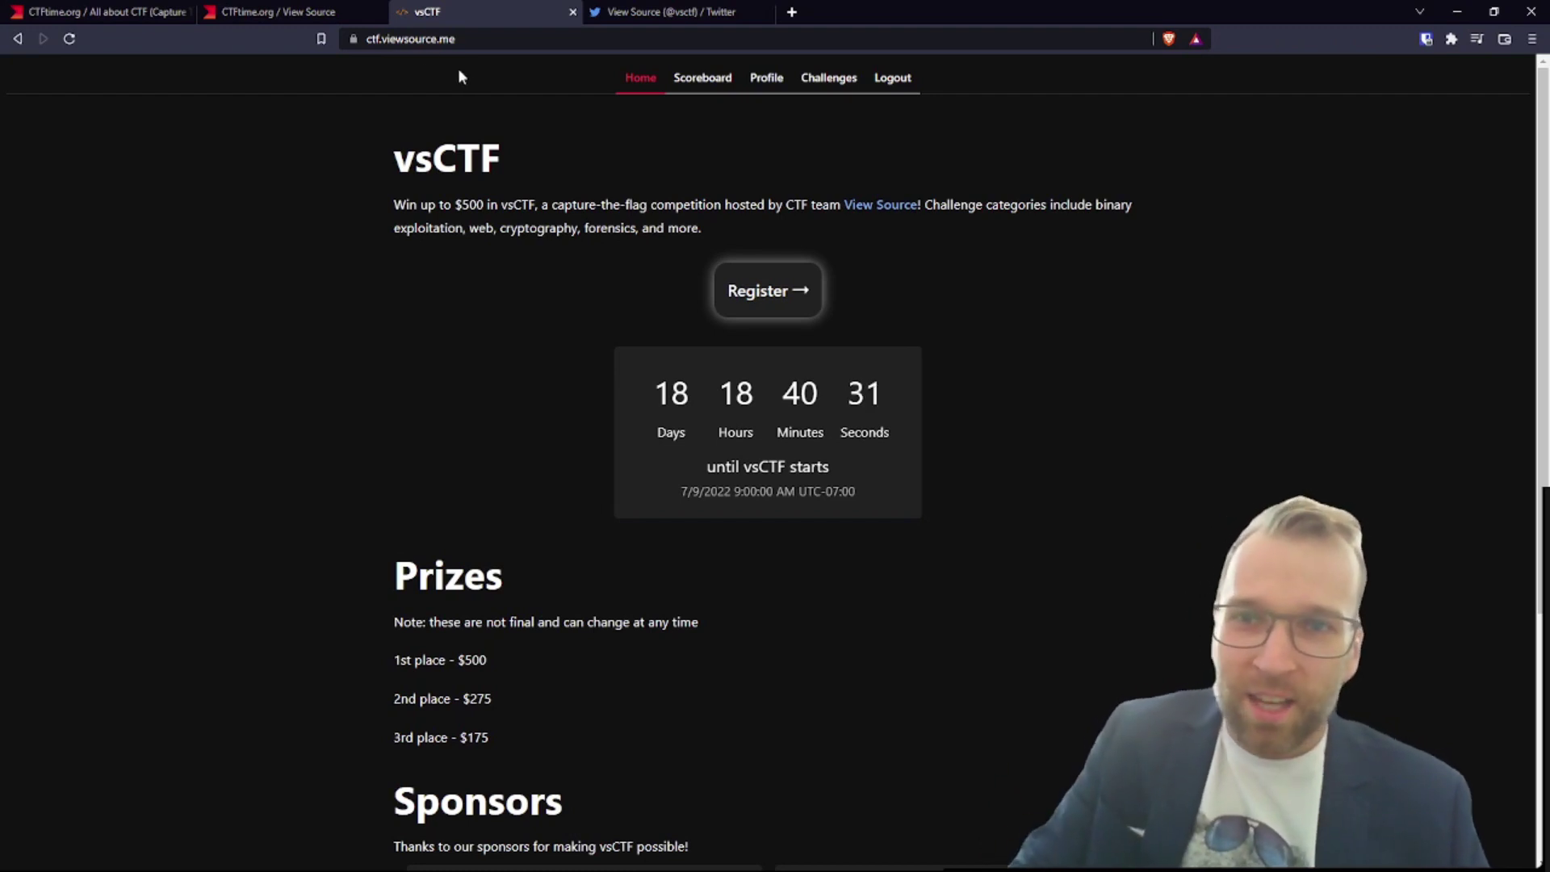
left_click(322, 14)
left_click(480, 11)
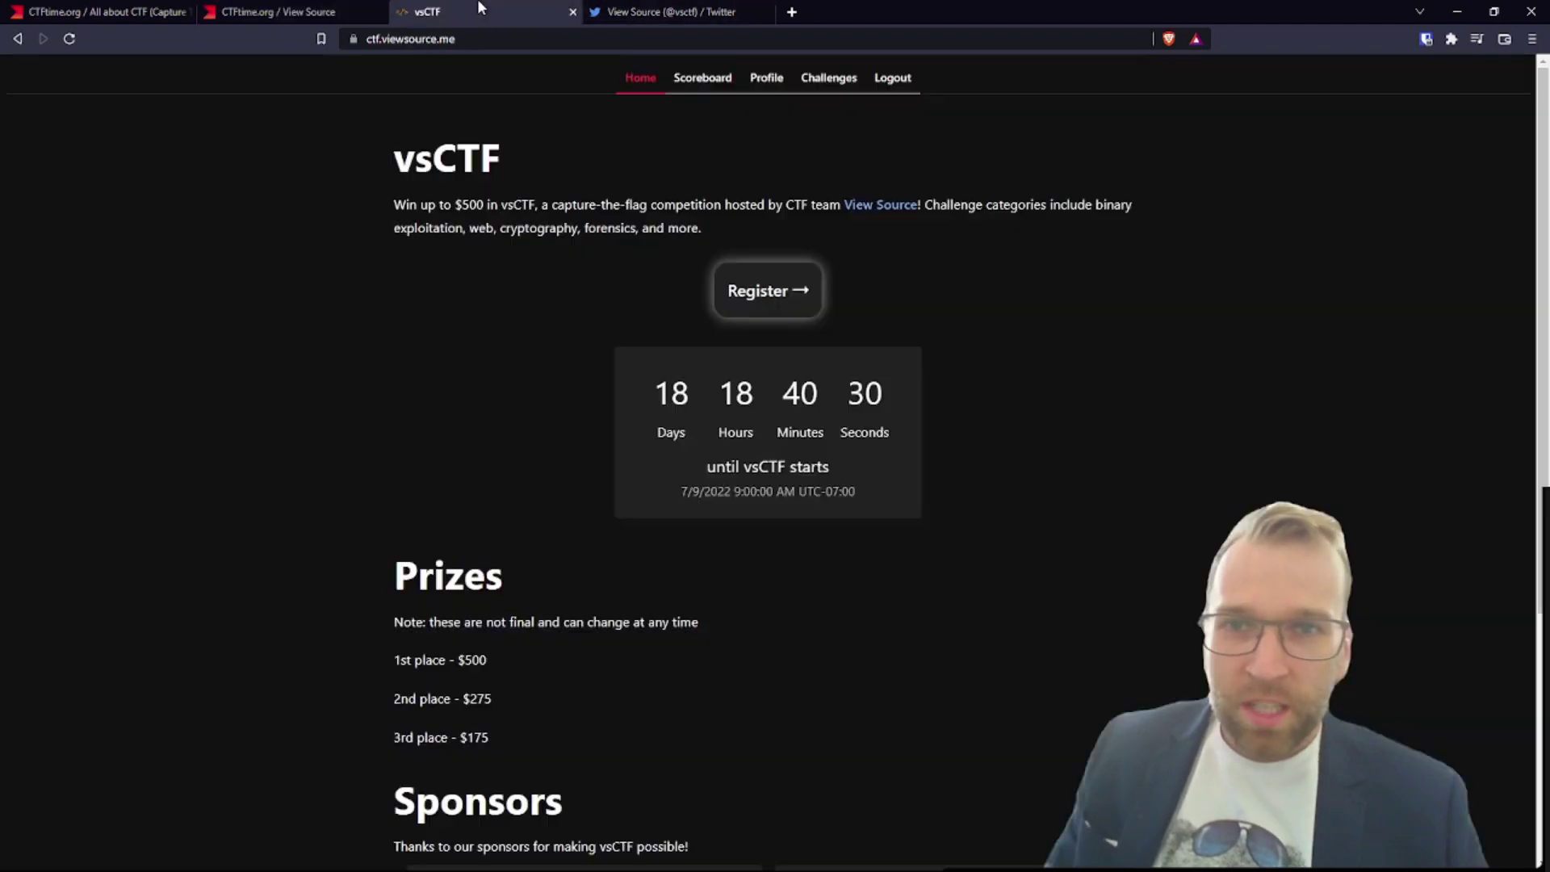